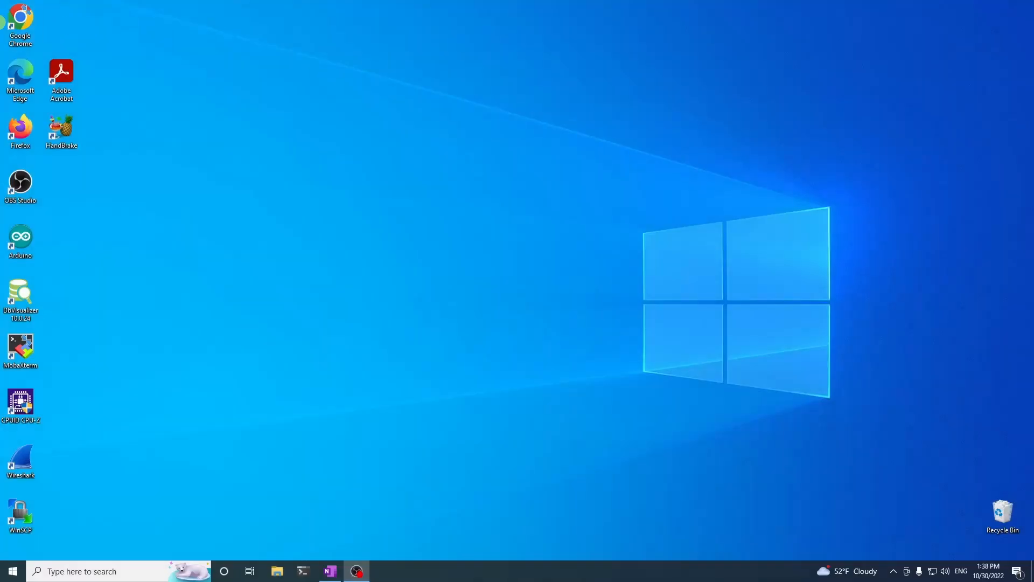
Open Chrome, load virtualbox.org and go to the site's Downloads page
{"action": "double_click", "coordinate": [32, 20]}
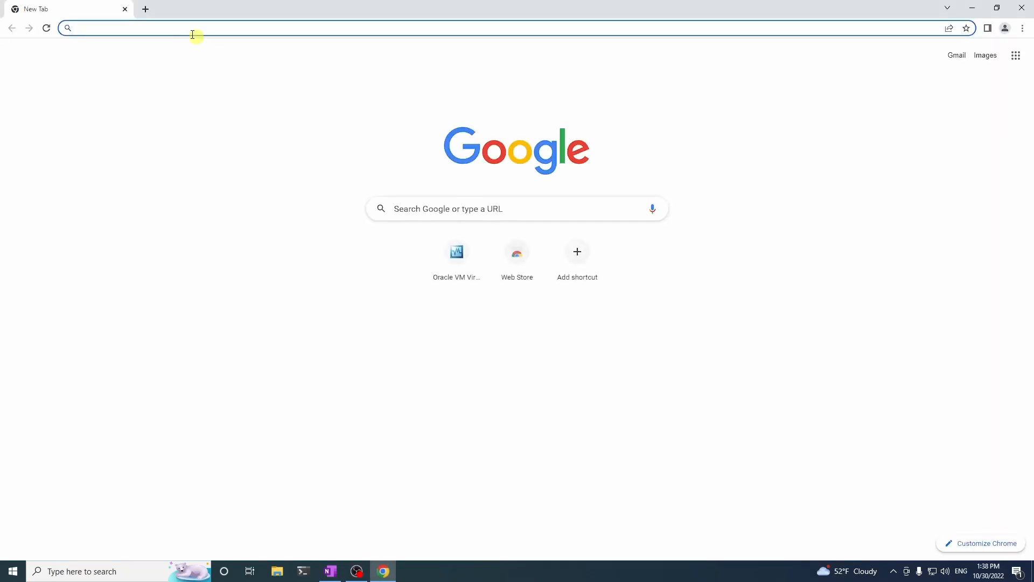
{"action": "type", "text": "virtualbo"}
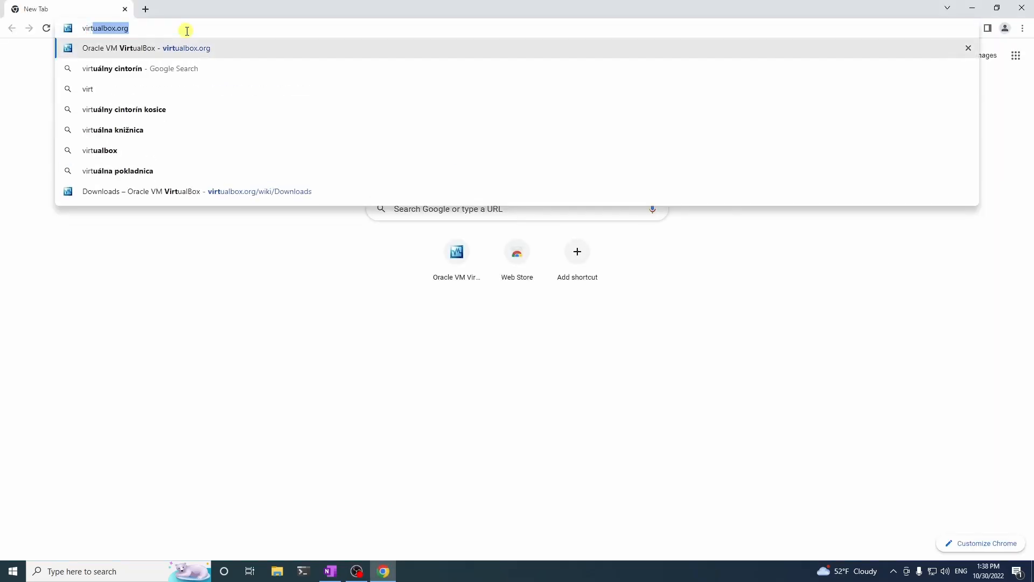
{"action": "type", "text": "x.org"}
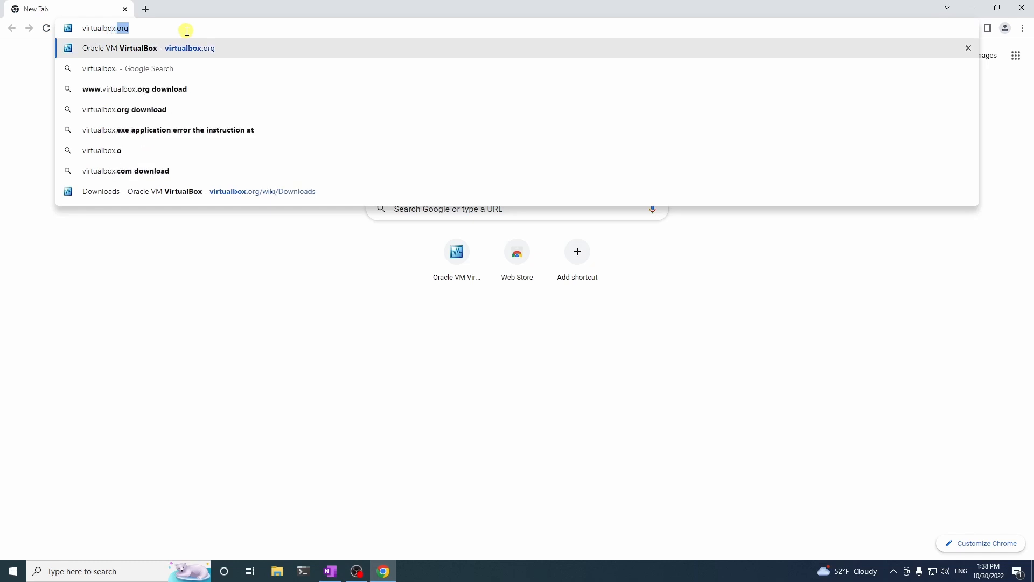
{"action": "key", "text": "Return"}
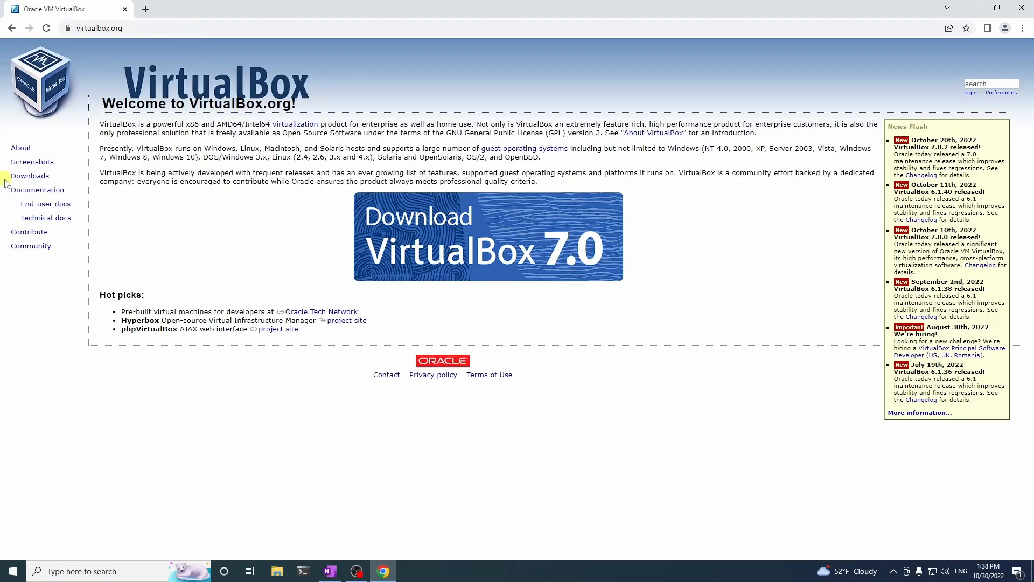
{"action": "double_click", "coordinate": [16, 178]}
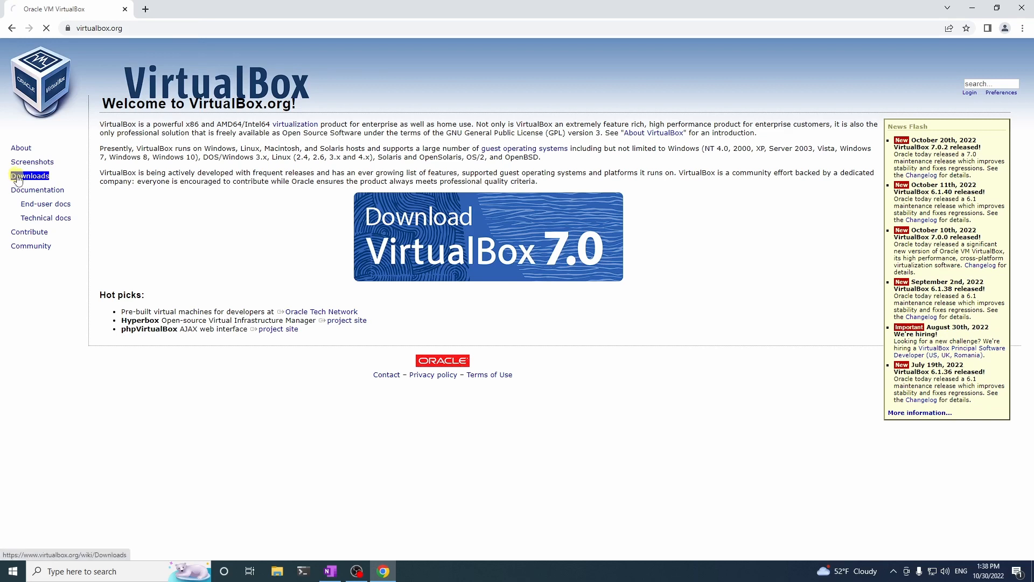
Download the VirtualBox 7.0.2 platform package for Windows hosts and launch the downloaded installer
{"action": "triple_click", "coordinate": [171, 223]}
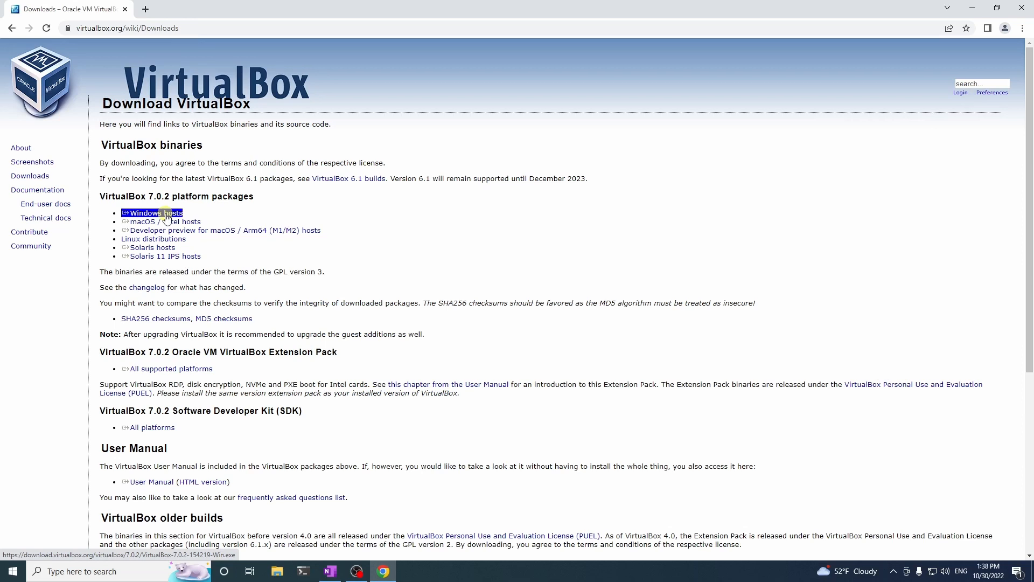
{"action": "left_click", "coordinate": [166, 214]}
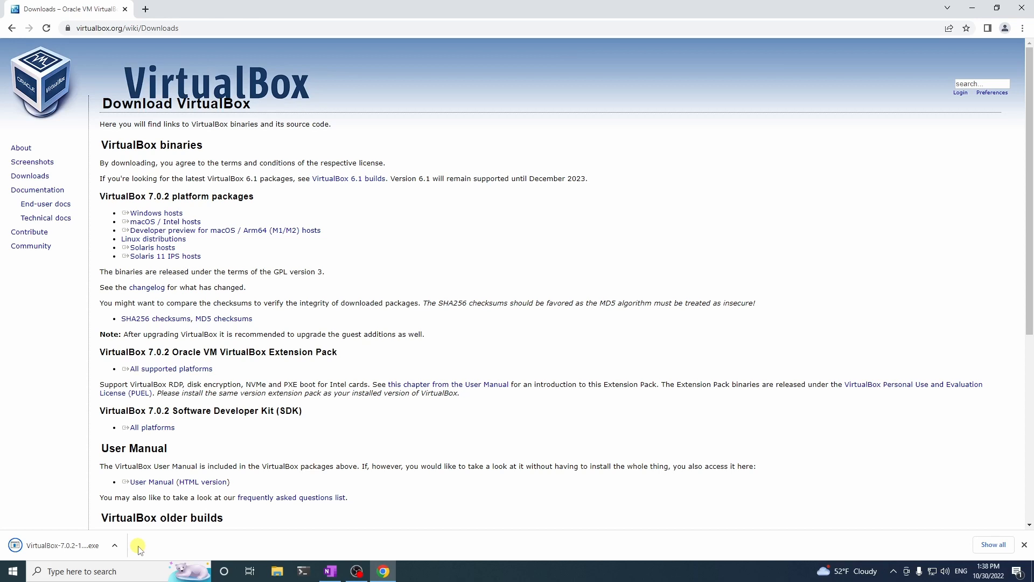
{"action": "left_click", "coordinate": [82, 546]}
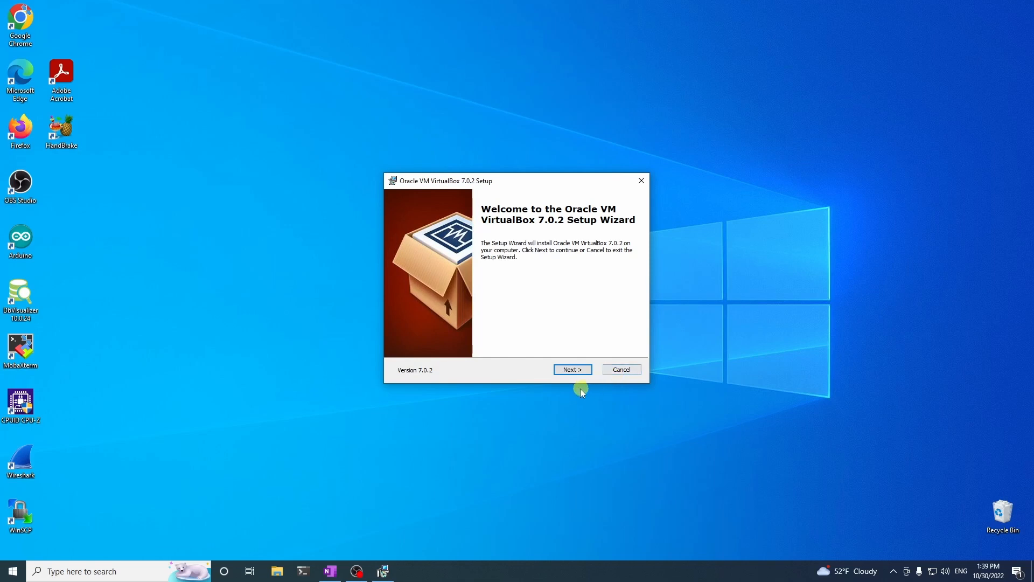
Proceed through the VirtualBox setup wizard, checking the USB Support install choices and keeping the default features, location and options
{"action": "left_click", "coordinate": [570, 370]}
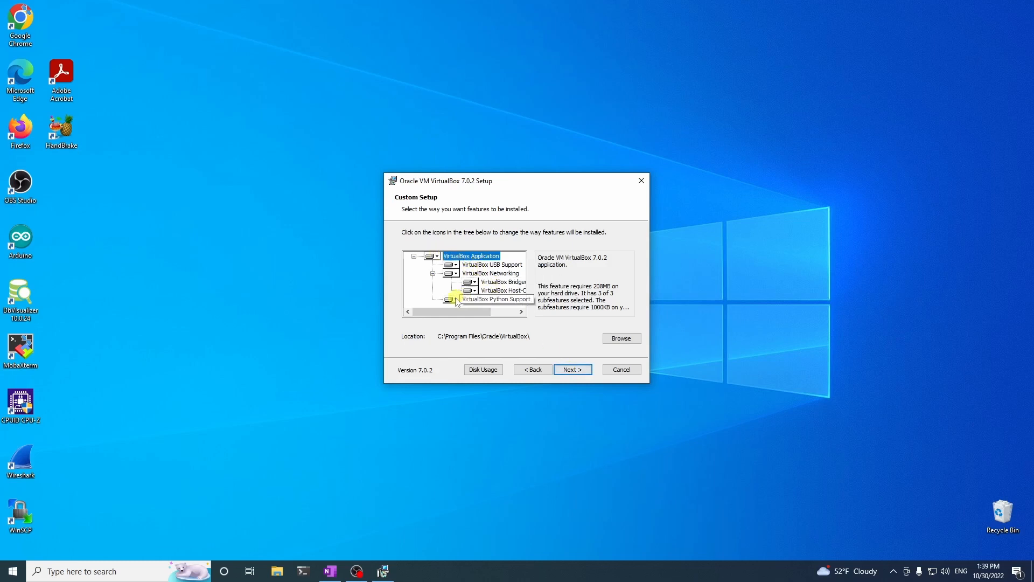
{"action": "left_click", "coordinate": [451, 265]}
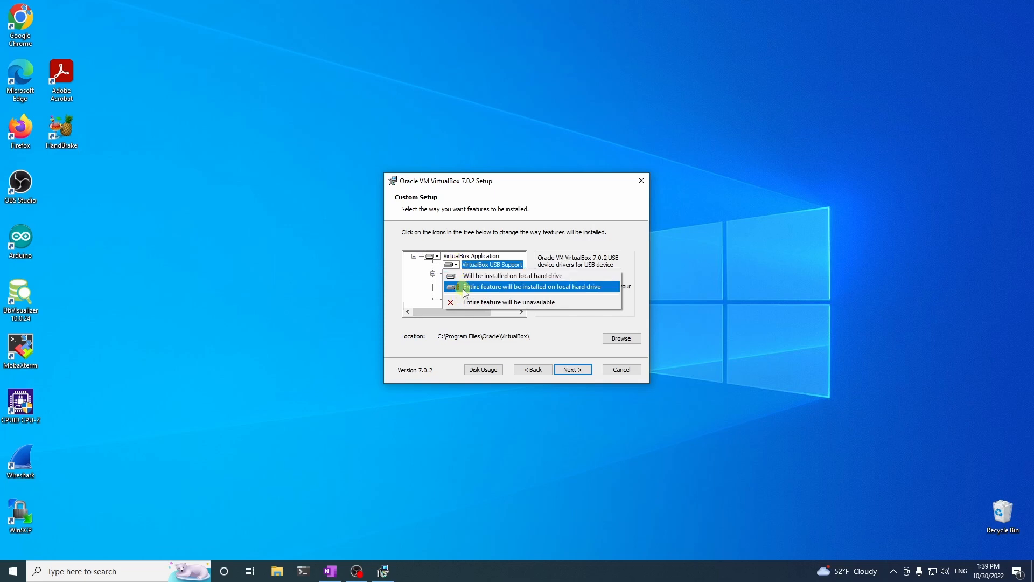
{"action": "left_click", "coordinate": [534, 209]}
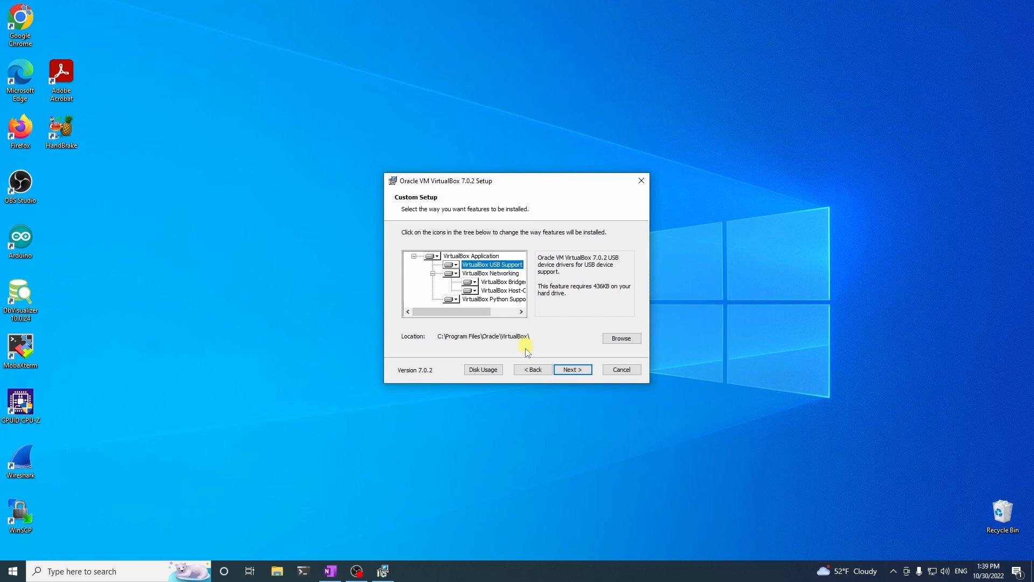
{"action": "left_click", "coordinate": [572, 370]}
{"action": "left_click", "coordinate": [574, 371]}
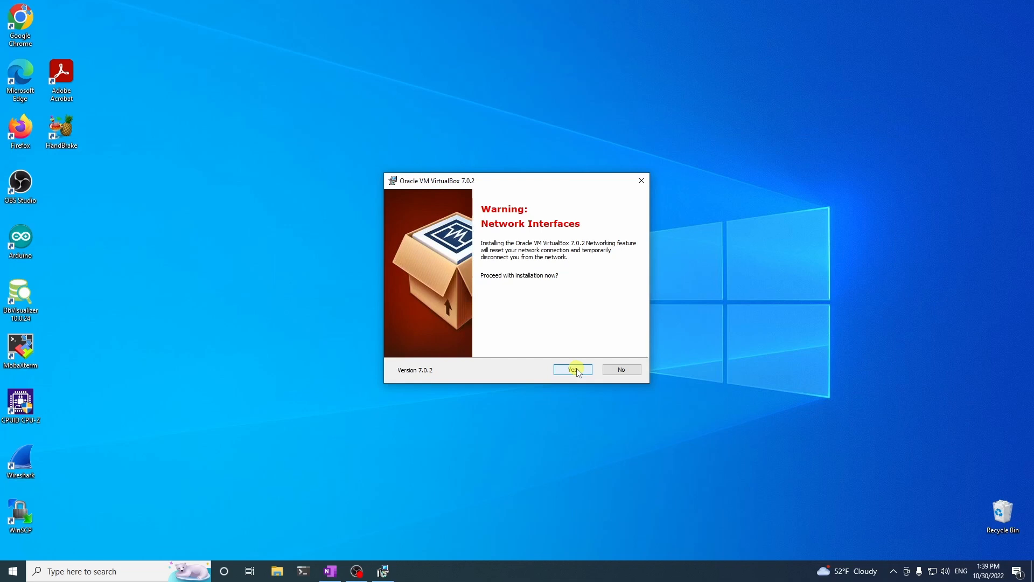
Accept the network interfaces and missing dependencies warnings, install VirtualBox, and finish setup with the program set to start after installation
{"action": "left_click", "coordinate": [576, 370]}
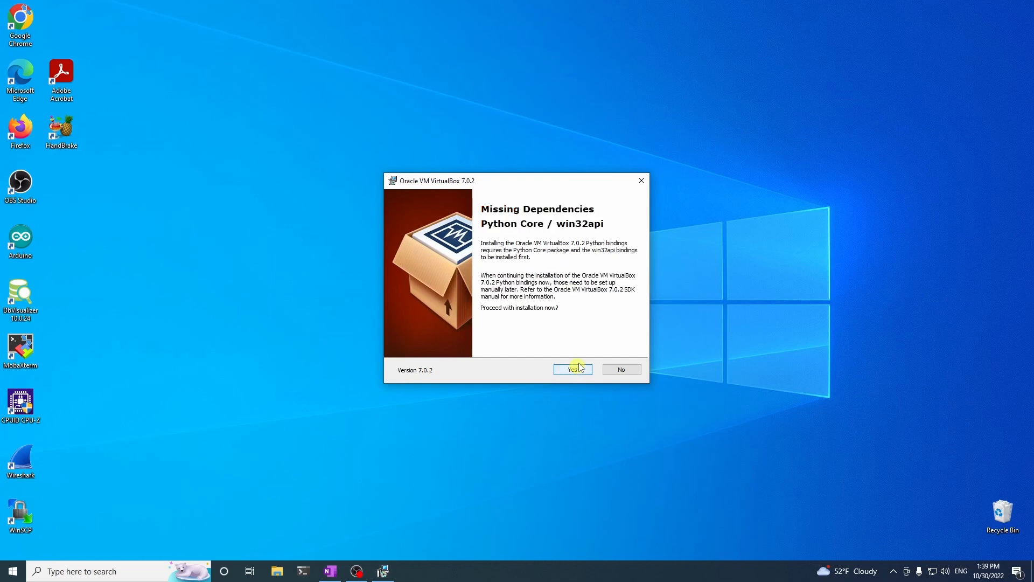
{"action": "left_click", "coordinate": [575, 371]}
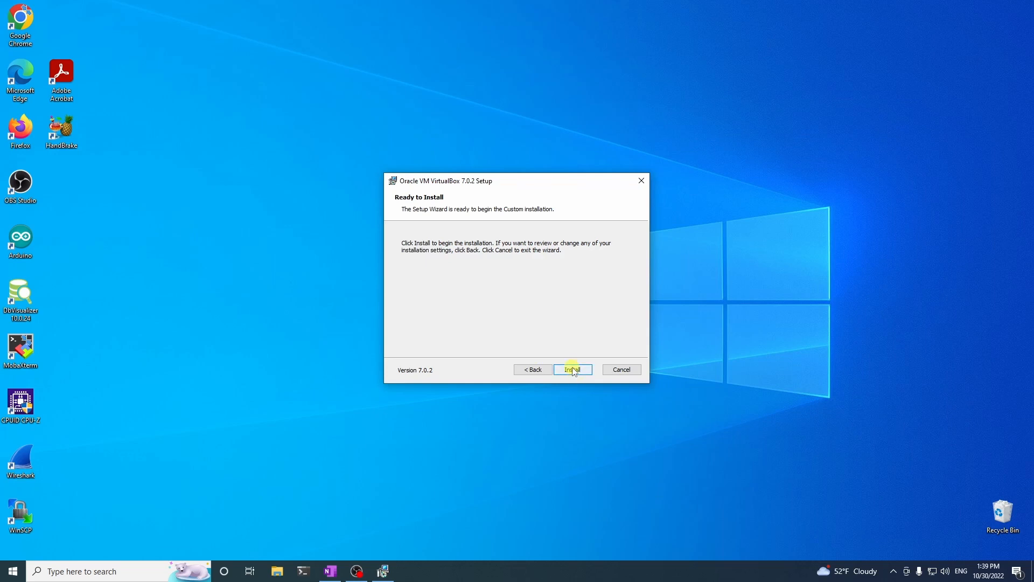
{"action": "left_click", "coordinate": [573, 370]}
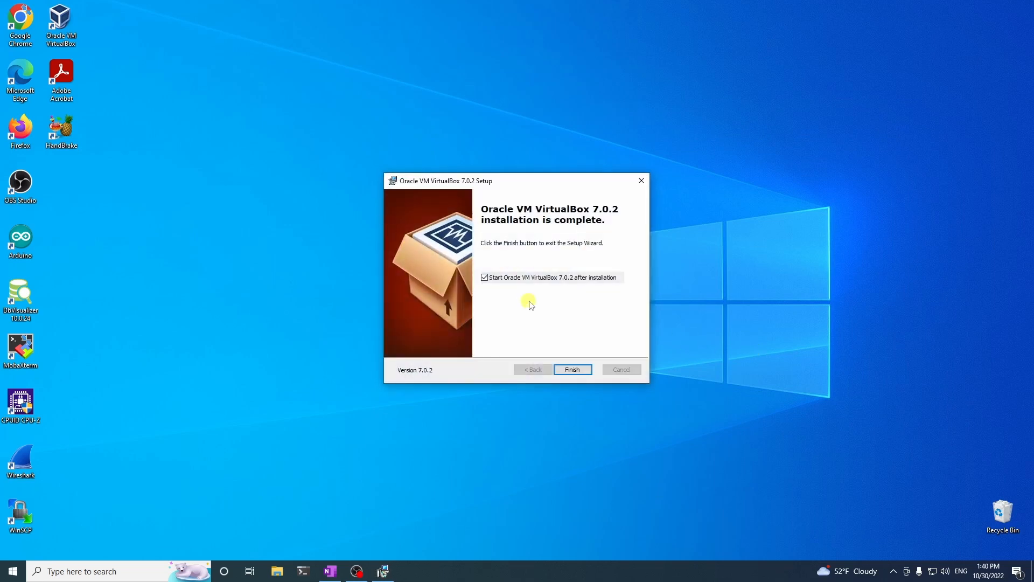
{"action": "left_click", "coordinate": [572, 369]}
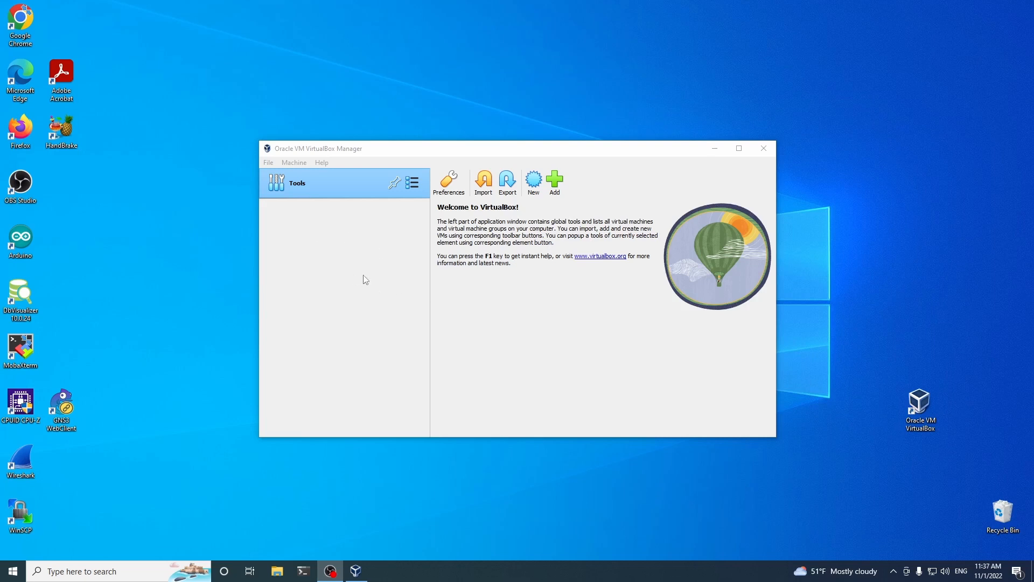
Examine the default machine folder choices and the interface language list in the VirtualBox preferences, leaving without applying changes
{"action": "left_click", "coordinate": [269, 162]}
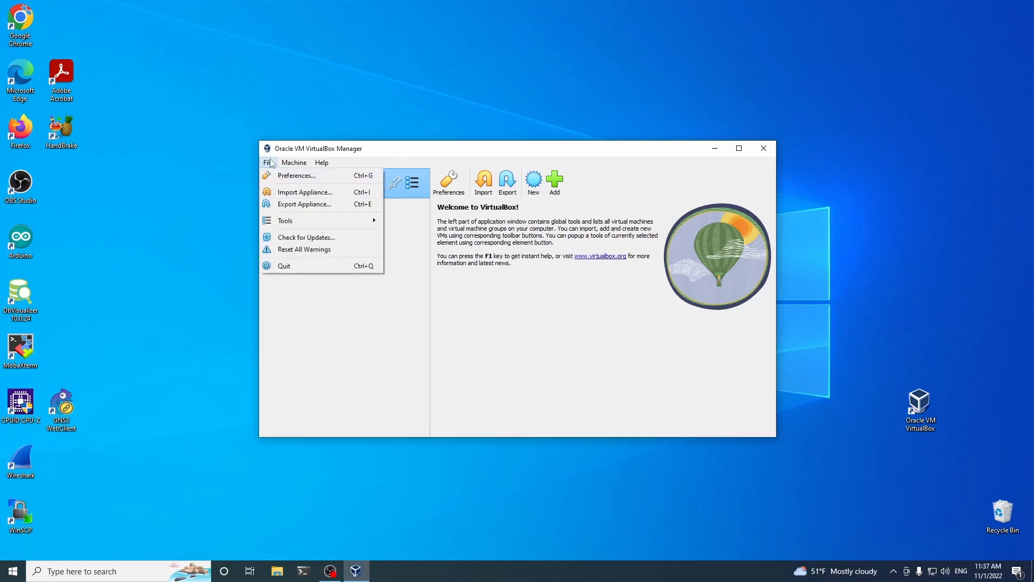
{"action": "left_click", "coordinate": [296, 176]}
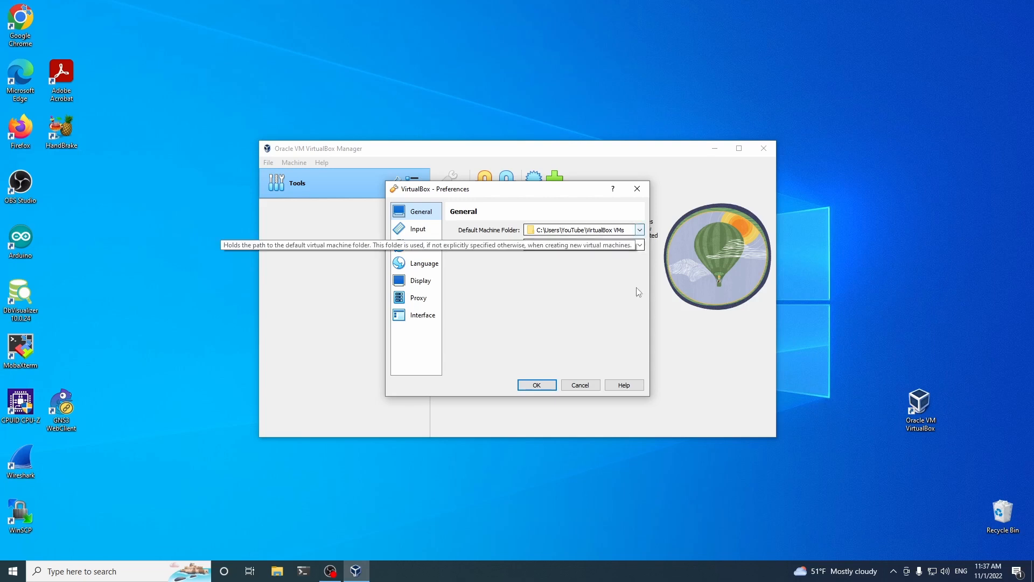
{"action": "left_click", "coordinate": [639, 232]}
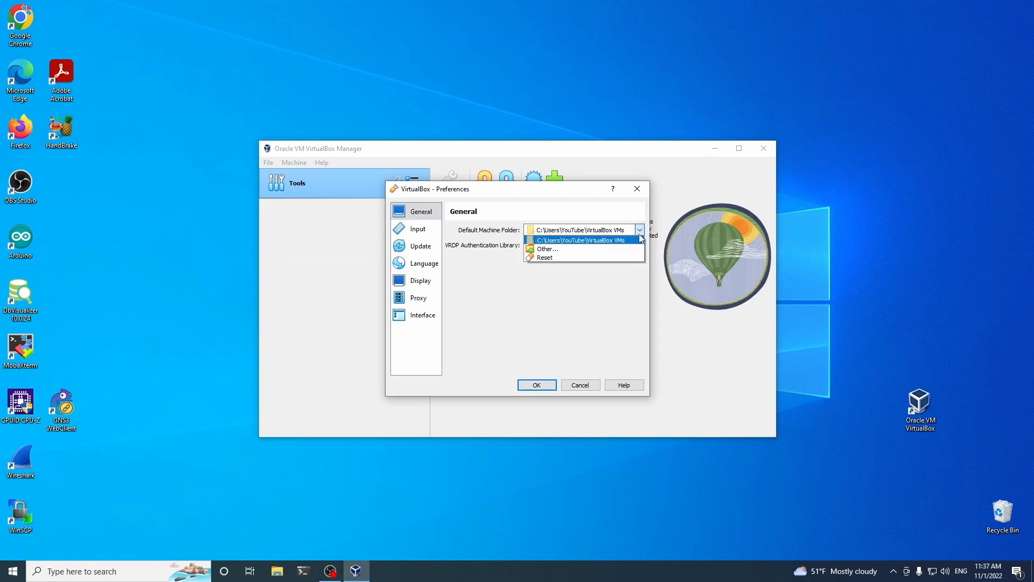
{"action": "left_click", "coordinate": [559, 251]}
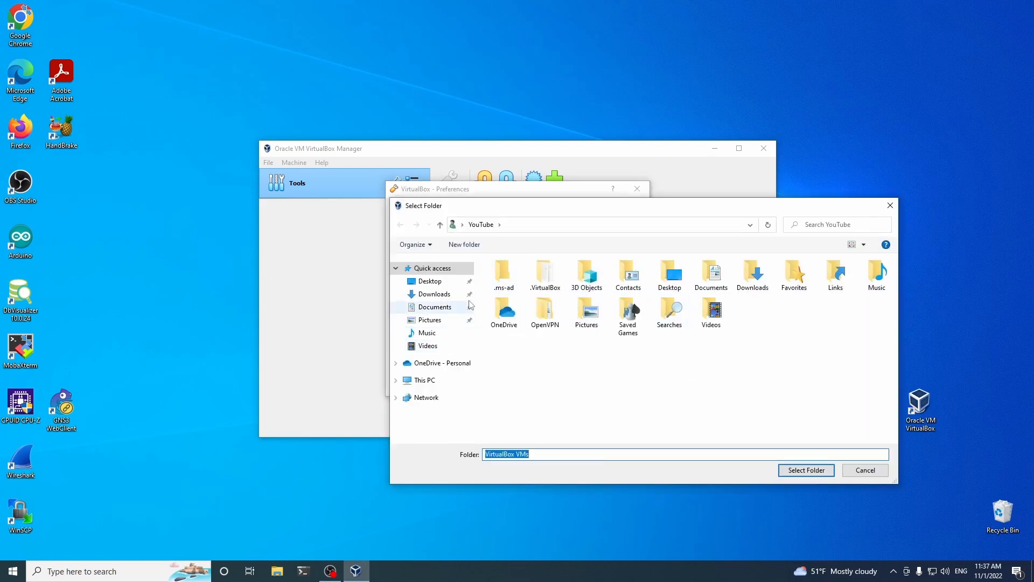
{"action": "left_click", "coordinate": [889, 205]}
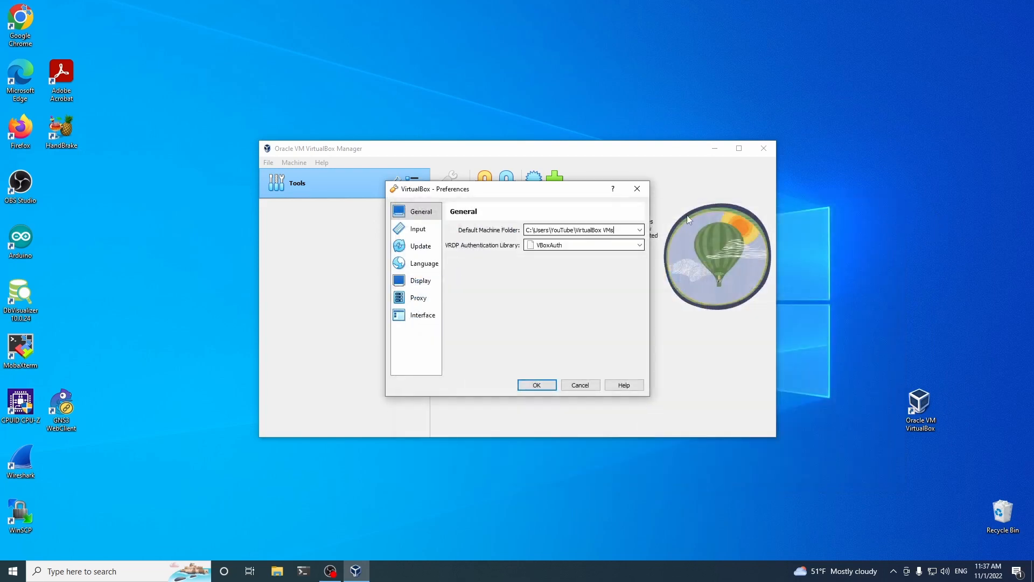
{"action": "left_click", "coordinate": [417, 268]}
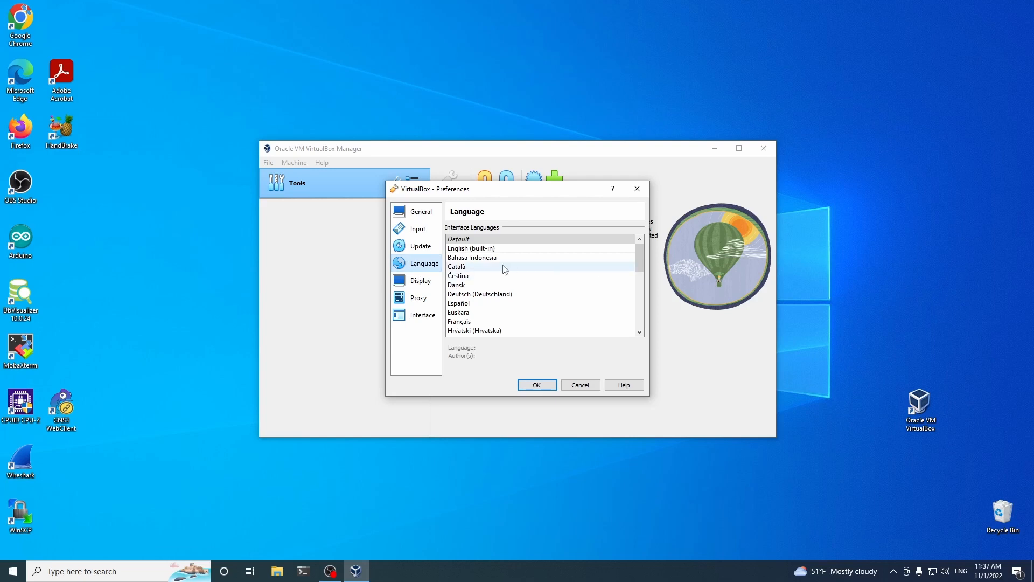
{"action": "scroll", "coordinate": [516, 287], "scroll_direction": "down", "scroll_amount": 7}
{"action": "scroll", "coordinate": [516, 287], "scroll_direction": "up", "scroll_amount": 7}
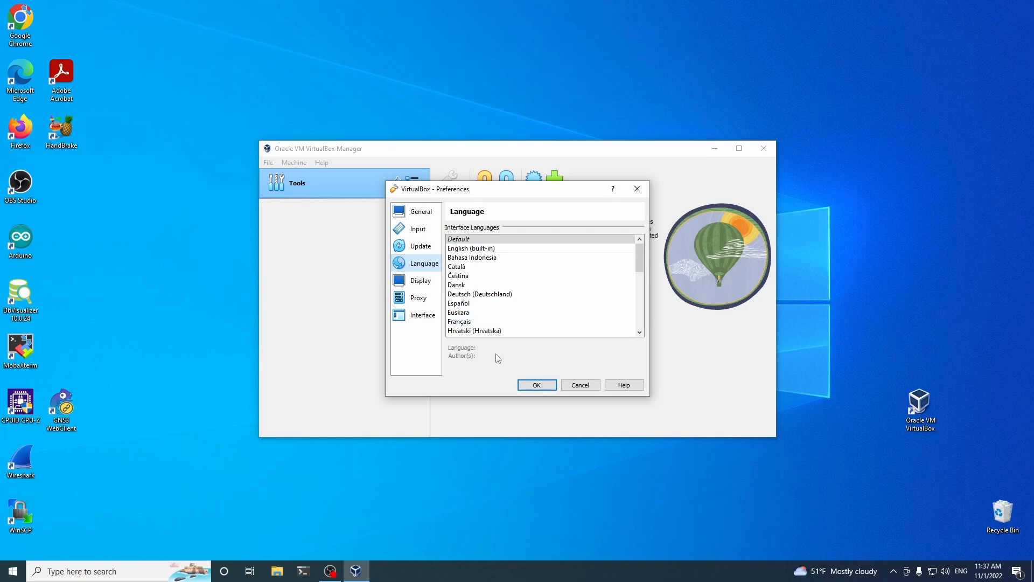
{"action": "left_click", "coordinate": [586, 382]}
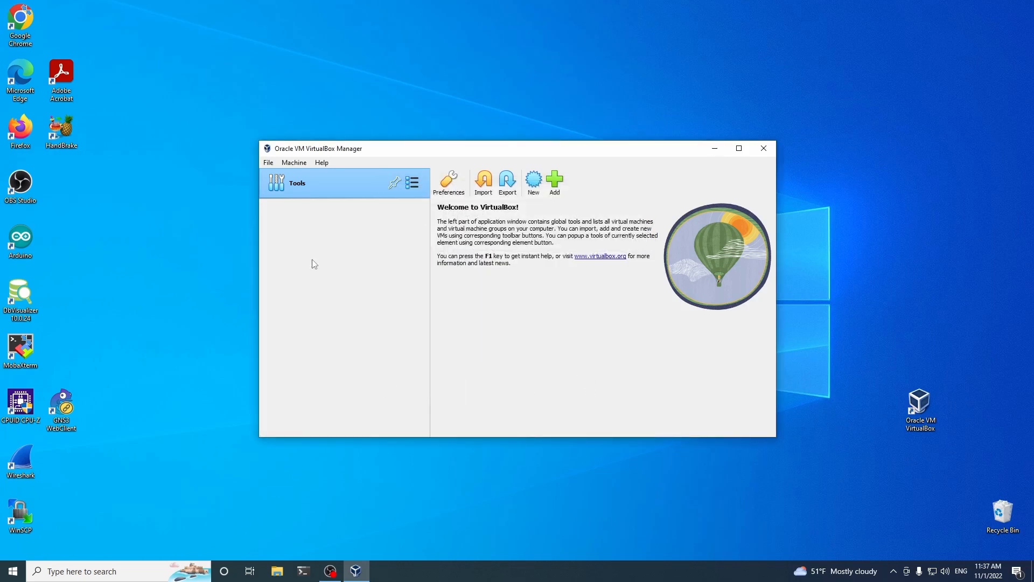
Start creating a new virtual machine named Dummy in the default folder with no ISO image selected
{"action": "left_click", "coordinate": [532, 194]}
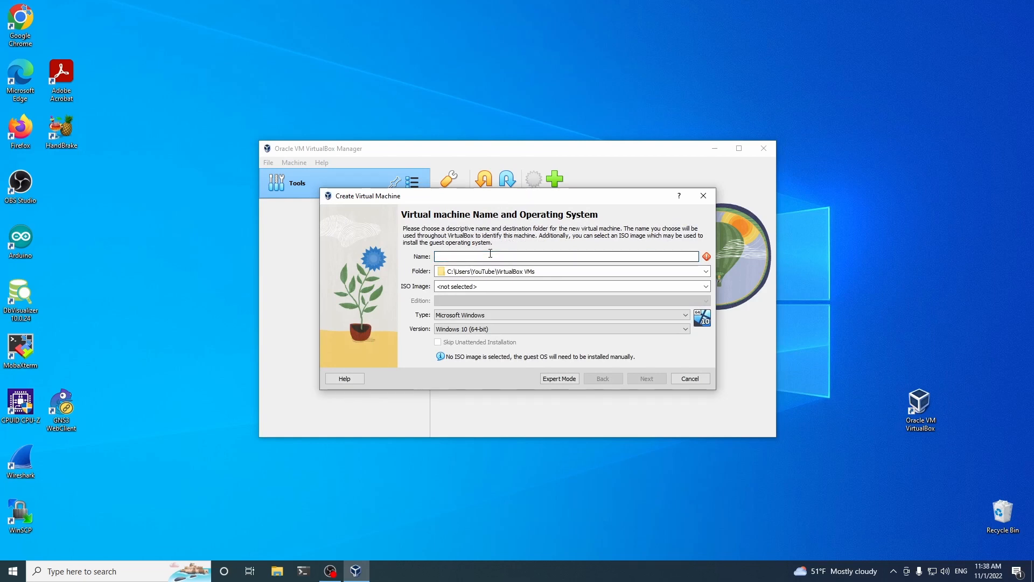
{"action": "type", "text": "Dummy"}
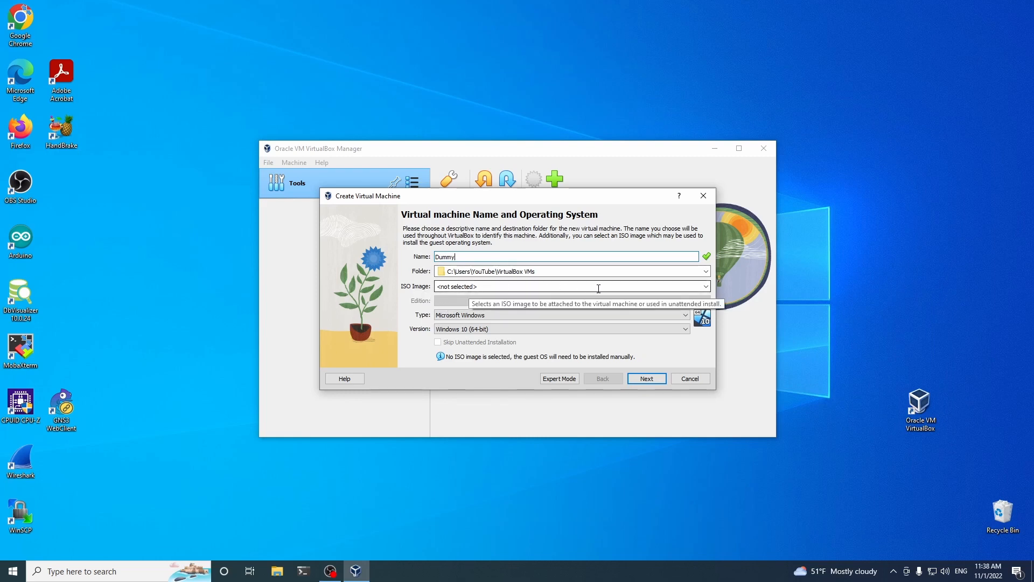
{"action": "left_click", "coordinate": [704, 288]}
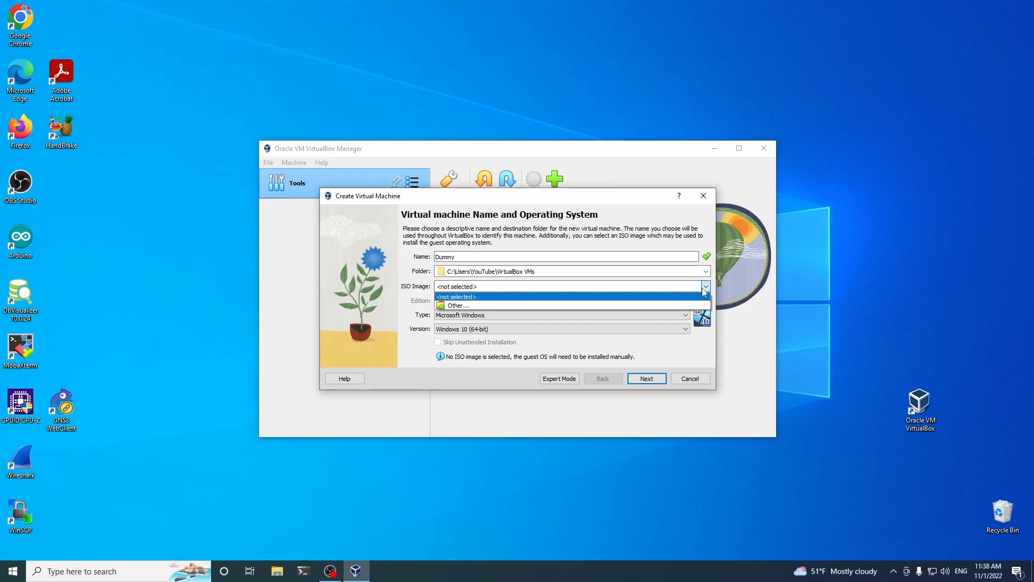
{"action": "left_click", "coordinate": [704, 288]}
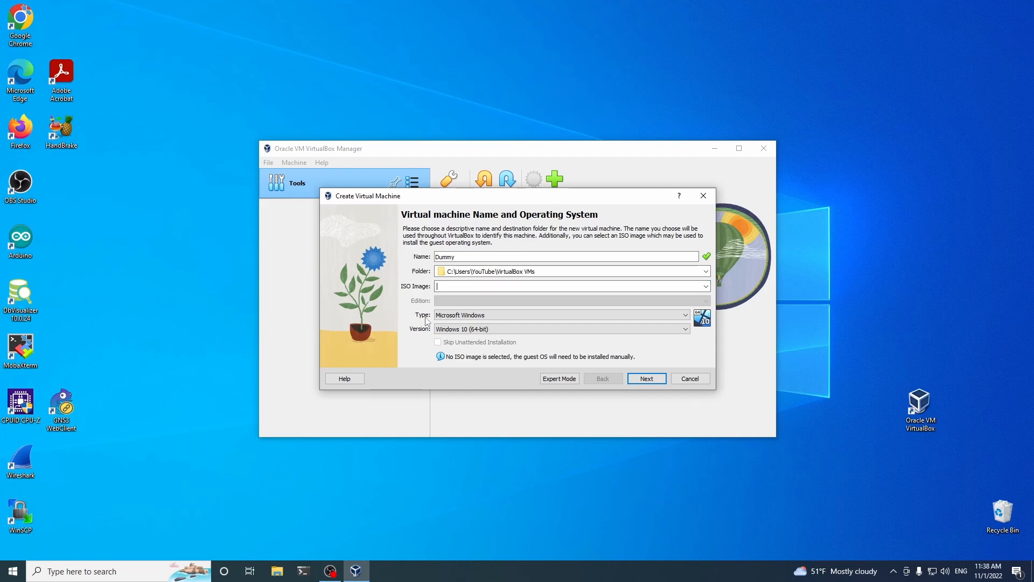
Set the guest system type to Linux and the version to Ubuntu 22.04 LTS (Jammy Jellyfish) (64-bit), and continue to the hardware settings
{"action": "left_click", "coordinate": [463, 318]}
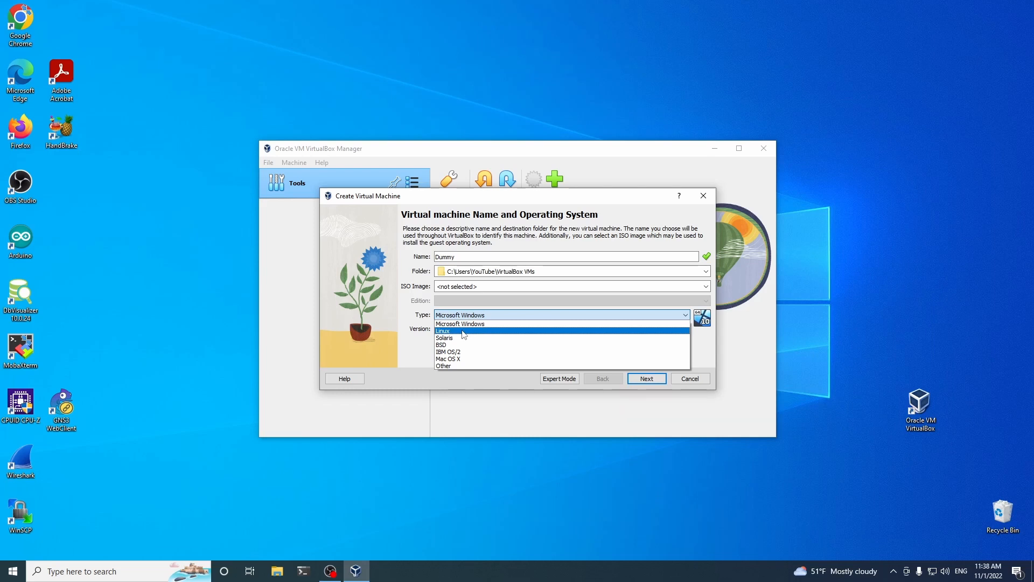
{"action": "left_click", "coordinate": [464, 331]}
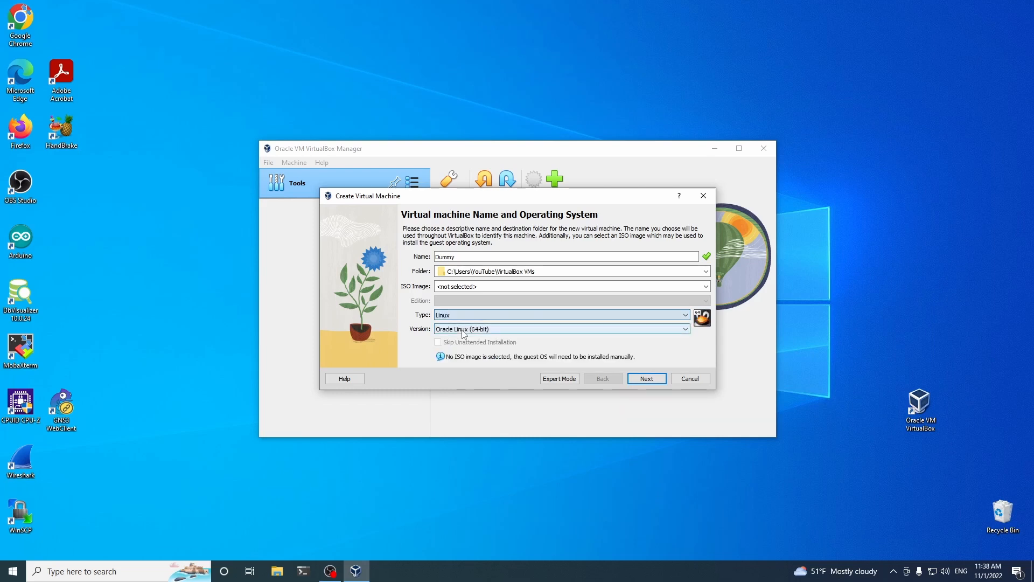
{"action": "left_click", "coordinate": [521, 333]}
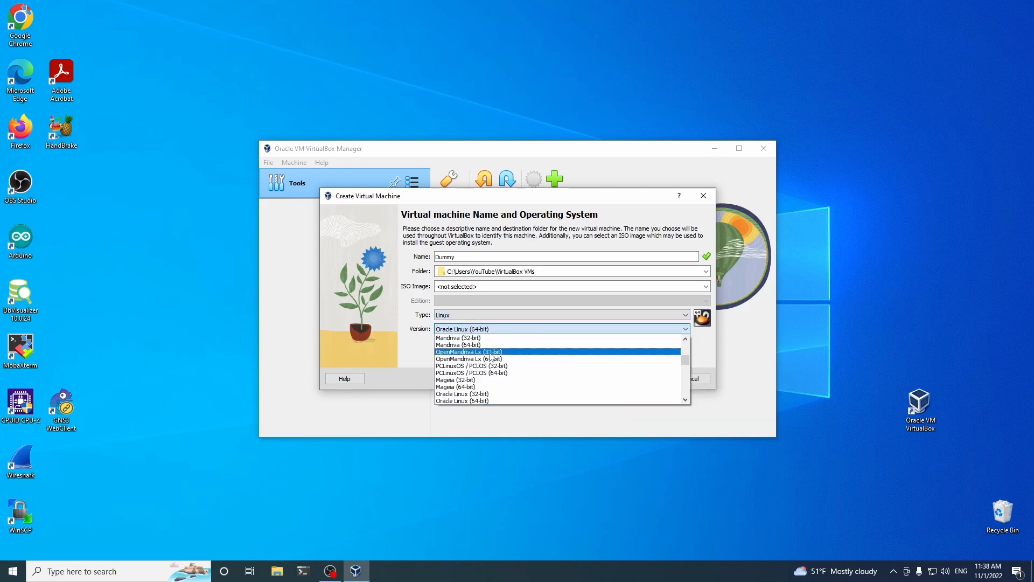
{"action": "scroll", "coordinate": [490, 360], "scroll_direction": "down", "scroll_amount": 7}
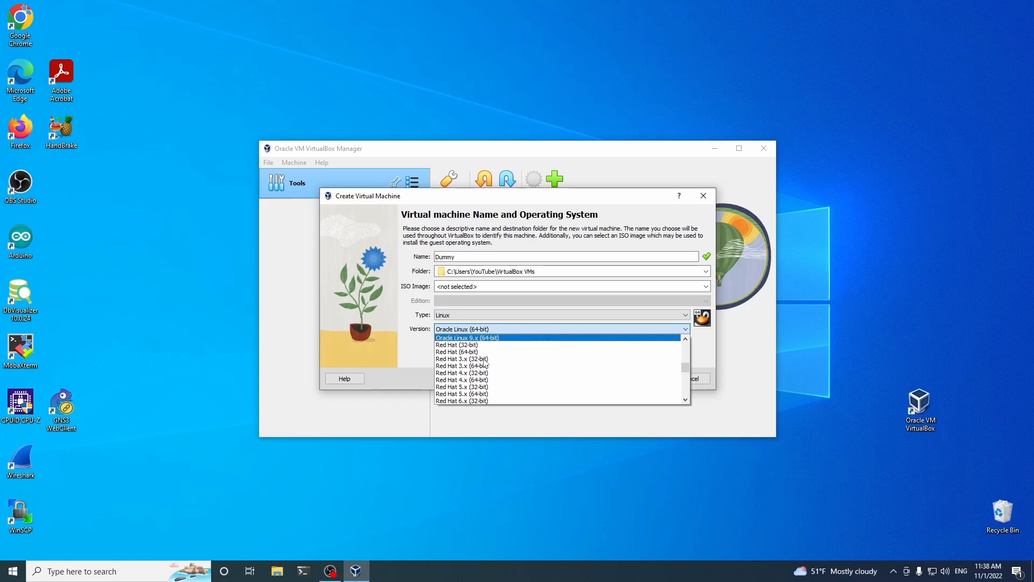
{"action": "scroll", "coordinate": [485, 365], "scroll_direction": "down", "scroll_amount": 7}
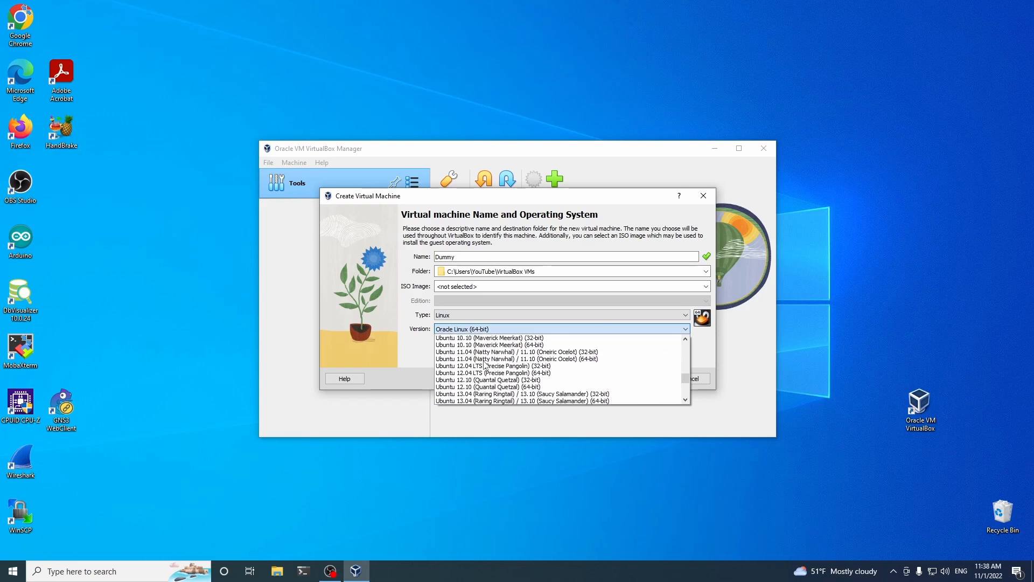
{"action": "scroll", "coordinate": [485, 367], "scroll_direction": "down", "scroll_amount": 5}
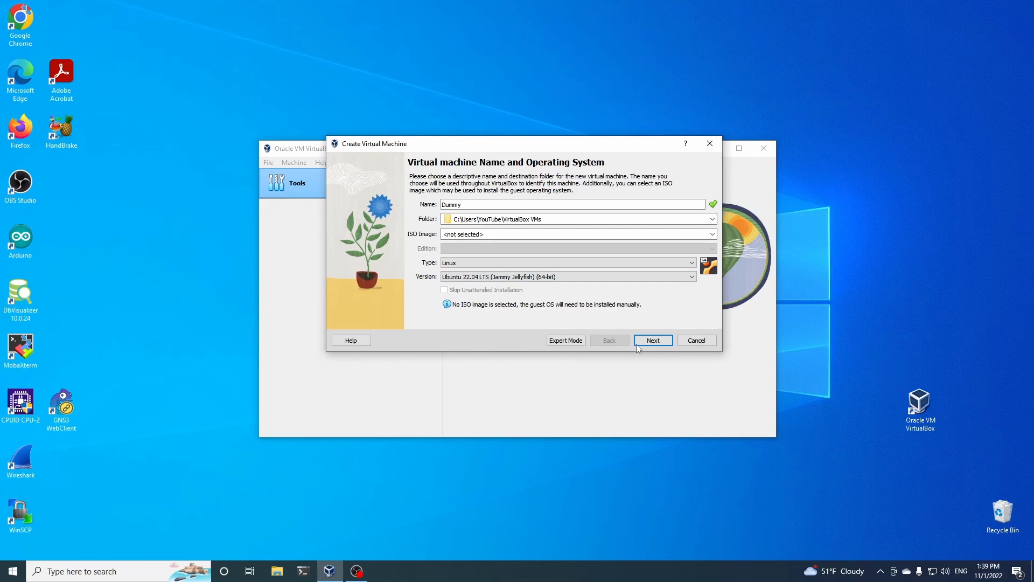
{"action": "left_click", "coordinate": [657, 345]}
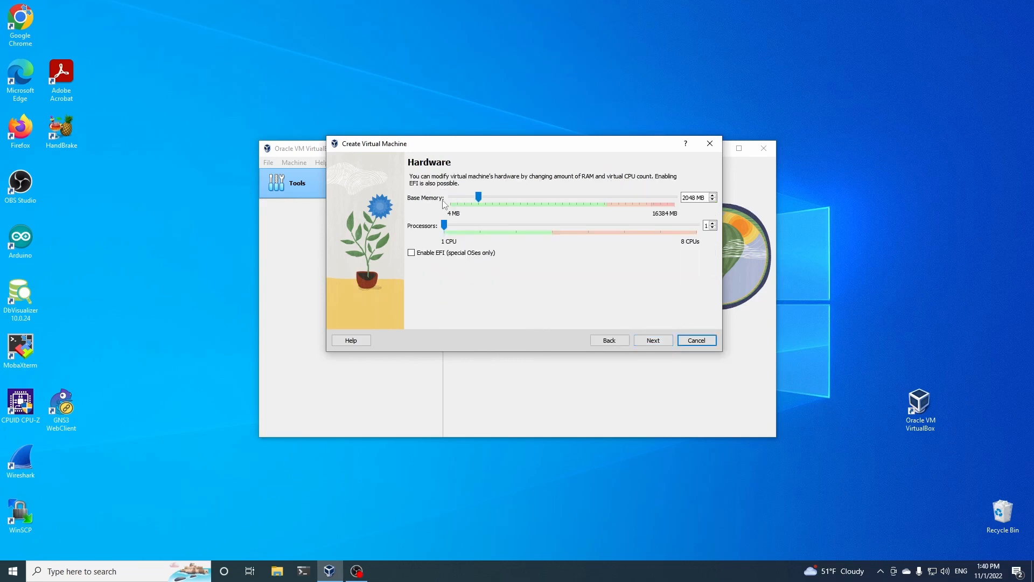
Set the machine's base memory to 3390 MB and its processors to 2, and continue to the virtual hard disk settings
{"action": "left_click", "coordinate": [686, 198]}
{"action": "left_click", "coordinate": [480, 199]}
{"action": "mouse_move", "coordinate": [481, 199]}
{"action": "left_mouse_down"}
{"action": "mouse_move", "coordinate": [561, 199]}
{"action": "mouse_move", "coordinate": [497, 200]}
{"action": "left_mouse_up"}
{"action": "left_click_drag", "start_coordinate": [445, 225], "coordinate": [485, 232]}
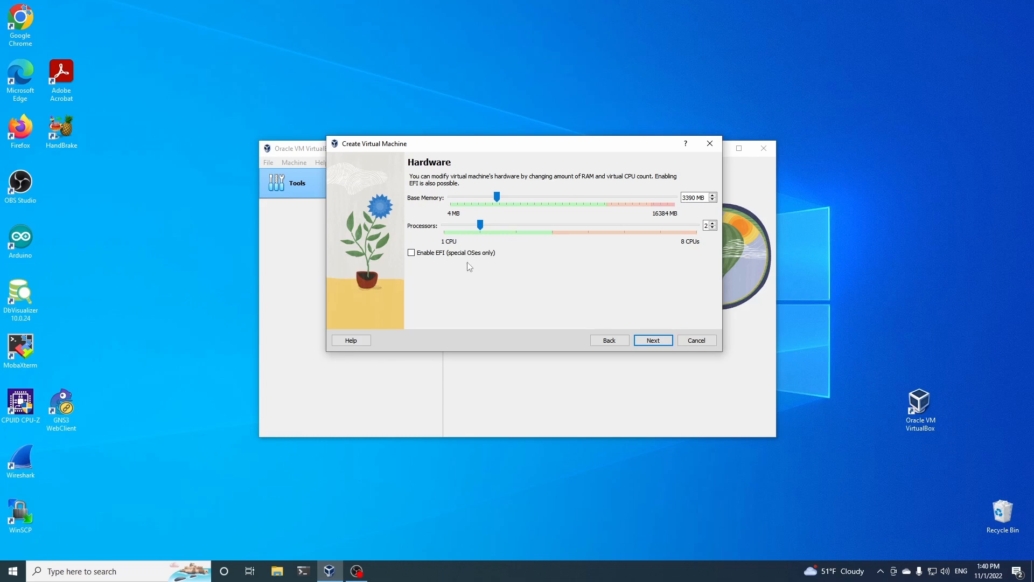
{"action": "left_click", "coordinate": [652, 343]}
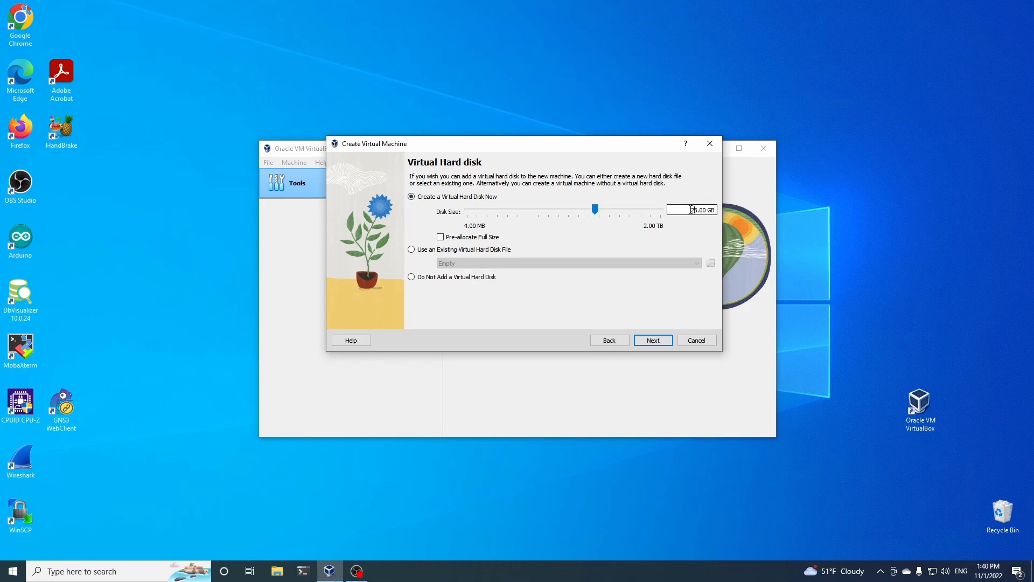
Try a new virtual hard disk size of 15.69 GB, switching full-size pre-allocation on and off again
{"action": "left_click_drag", "start_coordinate": [691, 210], "coordinate": [697, 209]}
{"action": "mouse_move", "coordinate": [594, 210]}
{"action": "left_mouse_down"}
{"action": "mouse_move", "coordinate": [570, 212]}
{"action": "mouse_move", "coordinate": [589, 211]}
{"action": "left_mouse_up"}
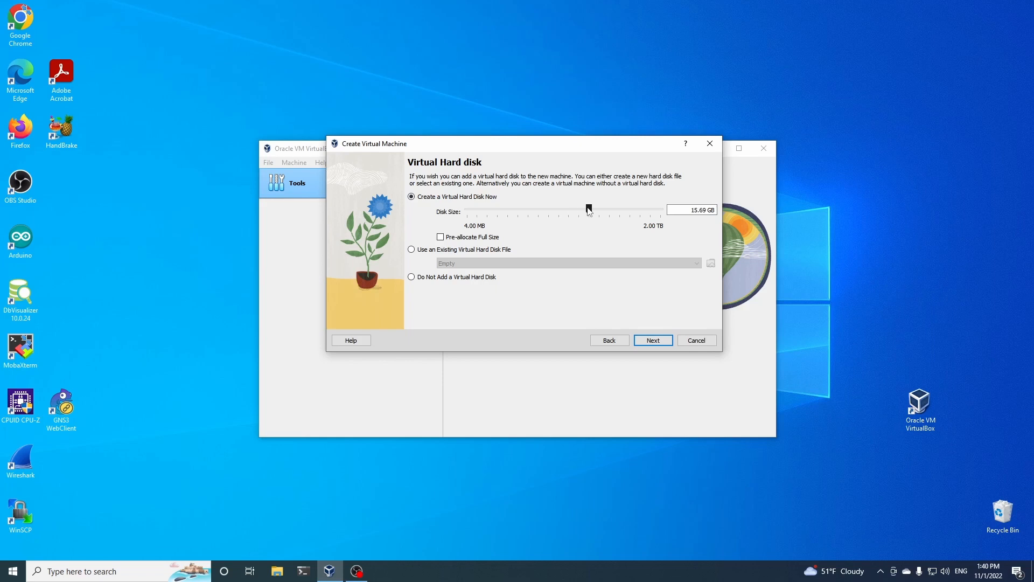
{"action": "left_click", "coordinate": [455, 239]}
{"action": "left_click", "coordinate": [455, 239]}
Choose not to add a virtual hard disk, and finish creating the Dummy machine despite the missing disk
{"action": "left_click", "coordinate": [466, 282]}
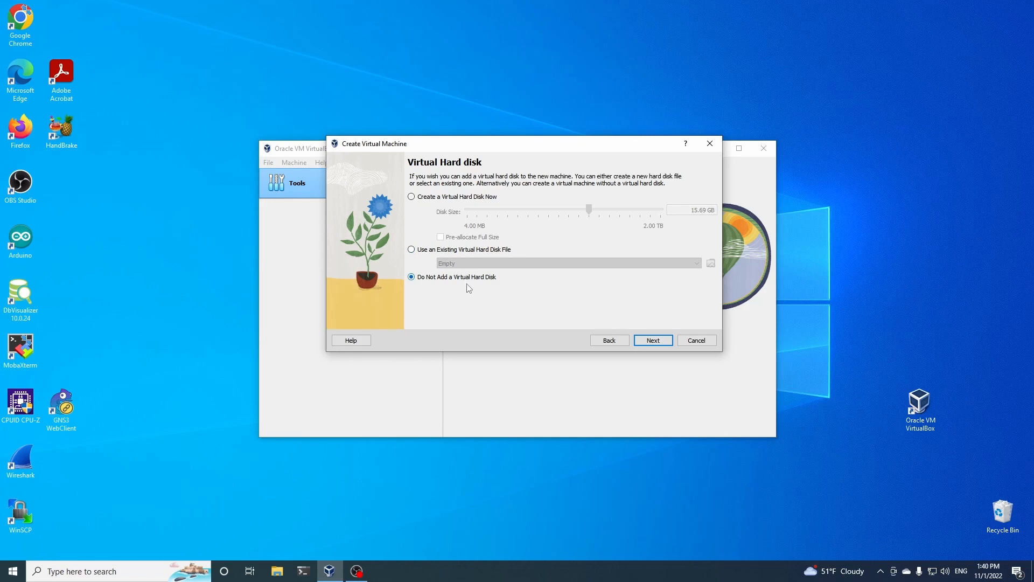
{"action": "left_click", "coordinate": [654, 345]}
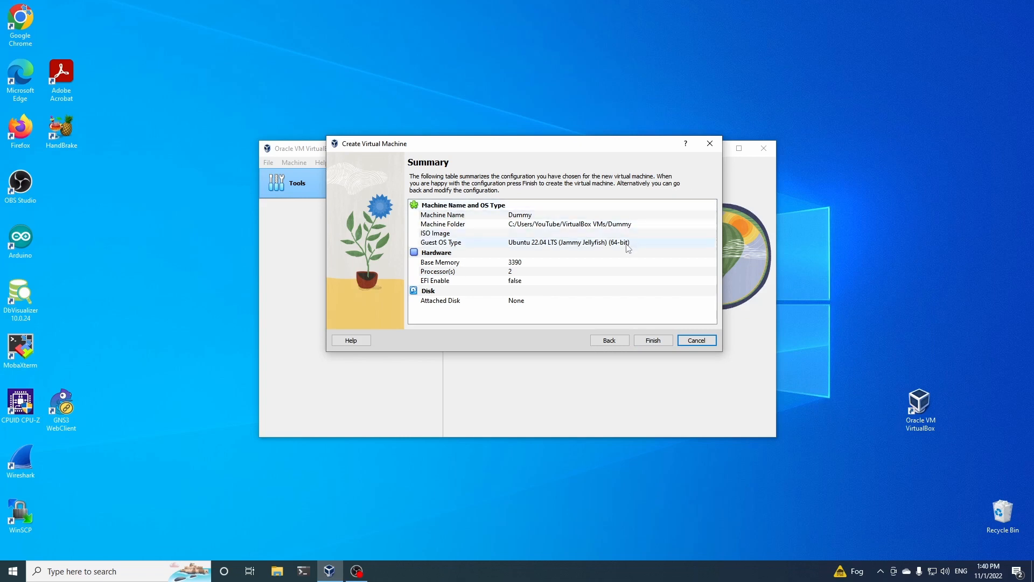
{"action": "left_click", "coordinate": [652, 342]}
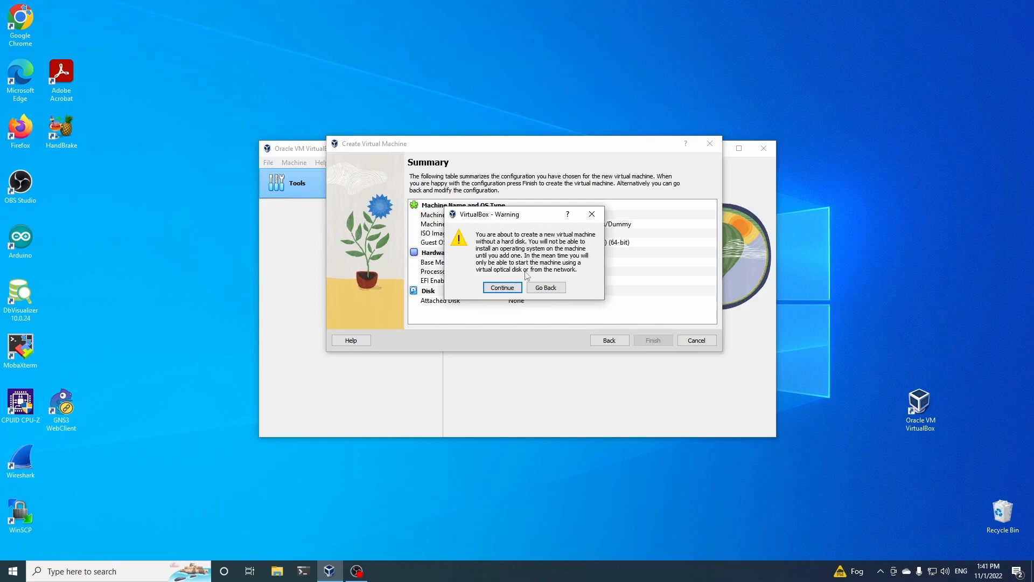
{"action": "left_click", "coordinate": [518, 288]}
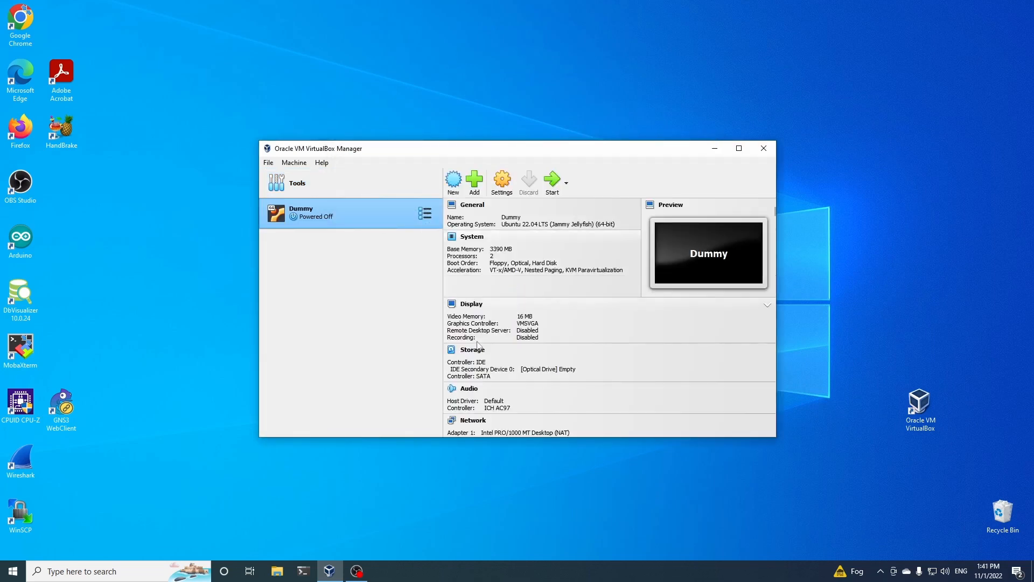
Review the Dummy machine's details and start it, without mounting an operating system install DVD
{"action": "scroll", "coordinate": [521, 301], "scroll_direction": "down", "scroll_amount": 3}
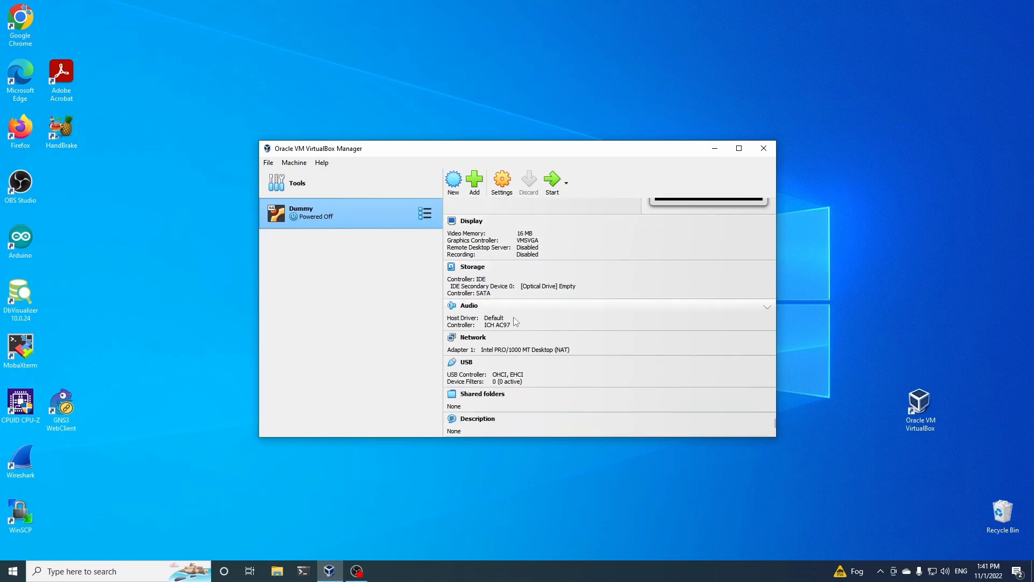
{"action": "scroll", "coordinate": [518, 301], "scroll_direction": "up", "scroll_amount": 3}
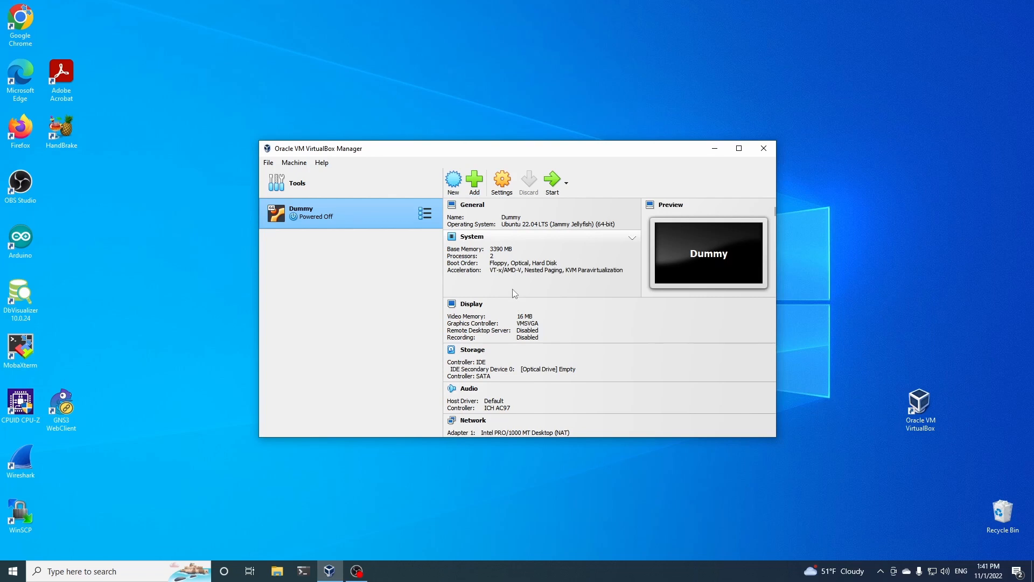
{"action": "left_click", "coordinate": [551, 182]}
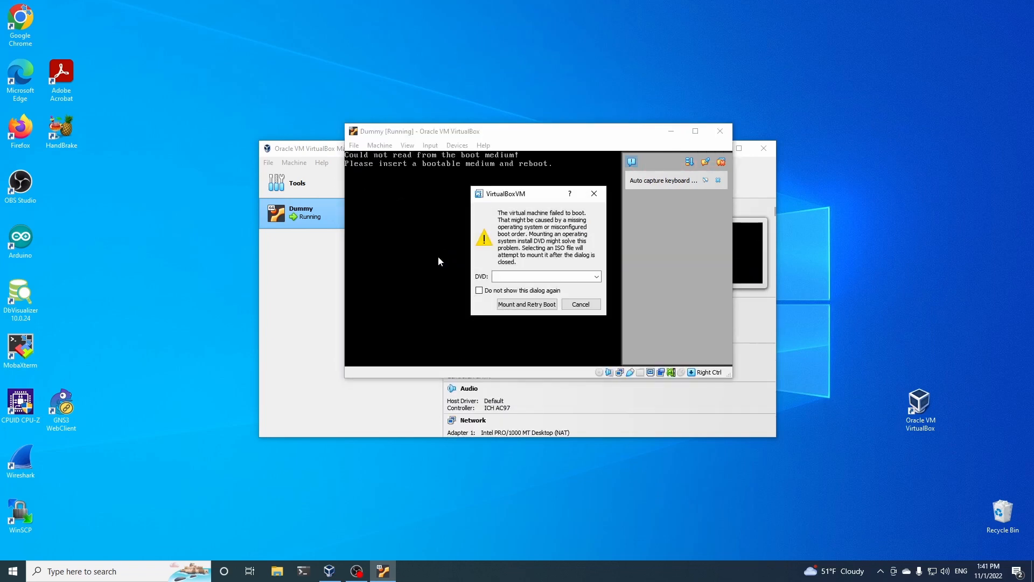
{"action": "left_click", "coordinate": [575, 307]}
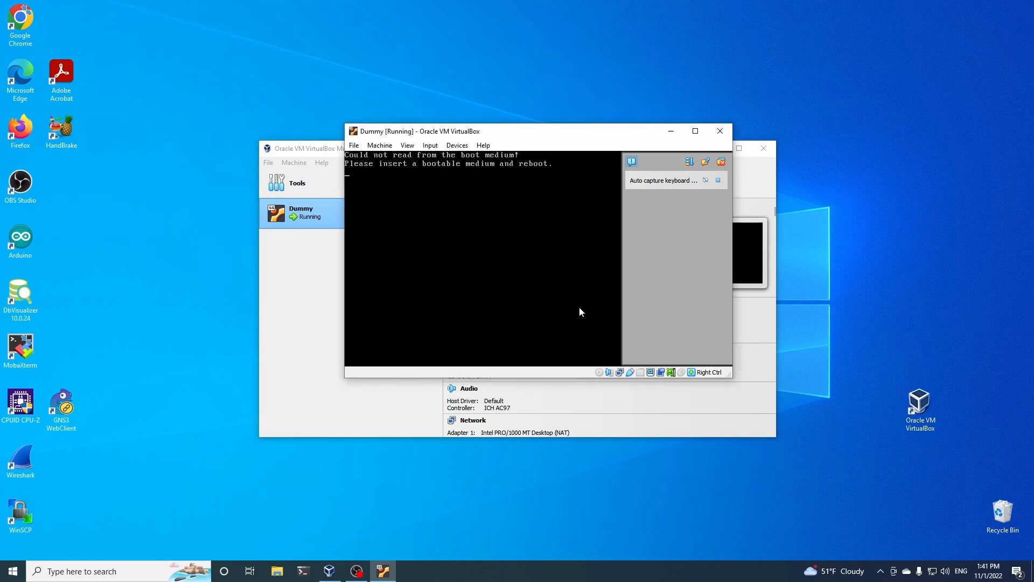
Close the running Dummy machine by powering it off instead of saving its state
{"action": "left_click", "coordinate": [720, 131]}
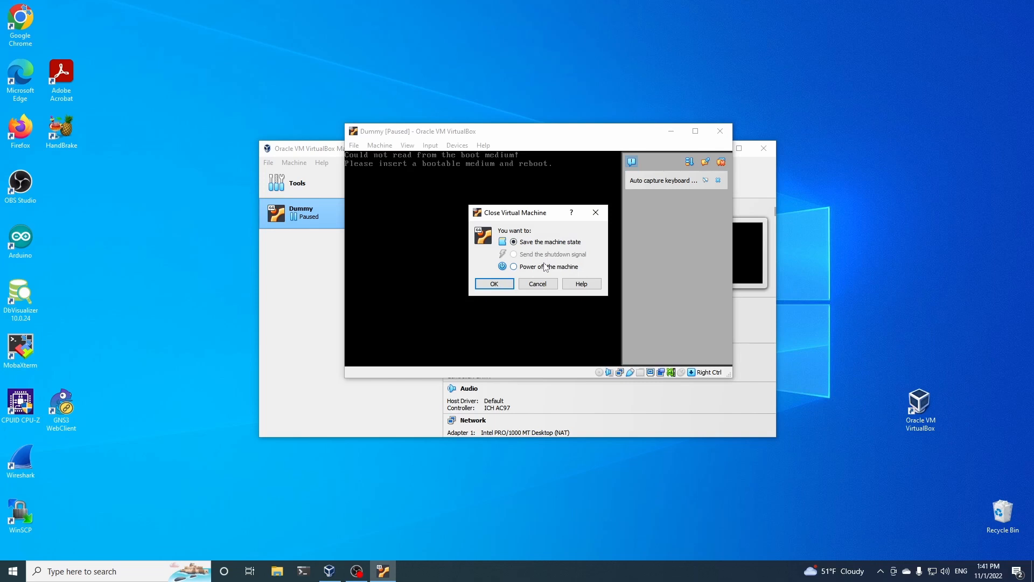
{"action": "left_click", "coordinate": [544, 267]}
{"action": "left_click", "coordinate": [493, 283]}
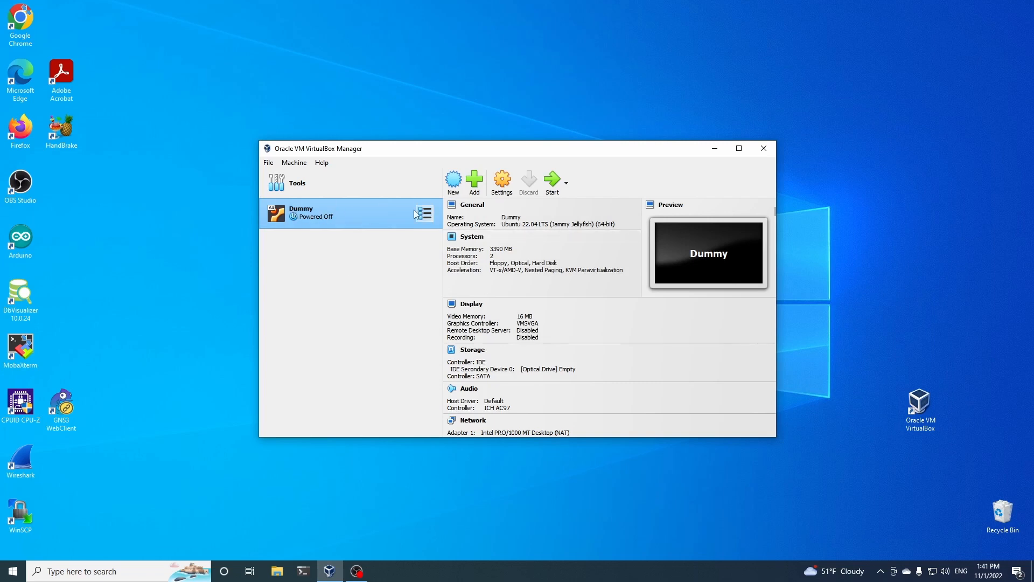
Examine the Dummy machine's System, Display, Storage and General settings, leaving without applying changes
{"action": "left_click", "coordinate": [499, 195]}
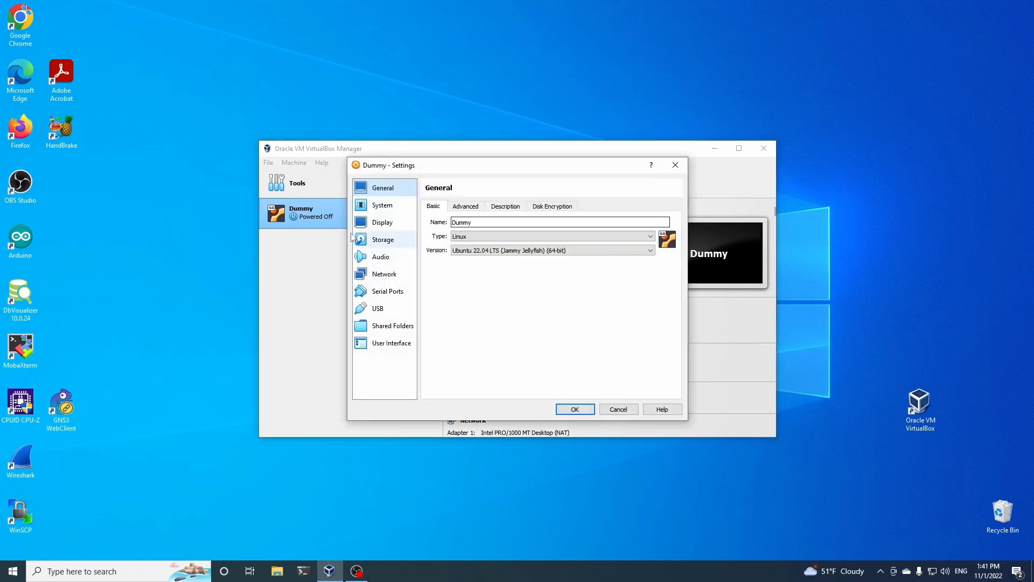
{"action": "left_click", "coordinate": [383, 207]}
{"action": "left_click", "coordinate": [387, 223]}
{"action": "left_click", "coordinate": [384, 240]}
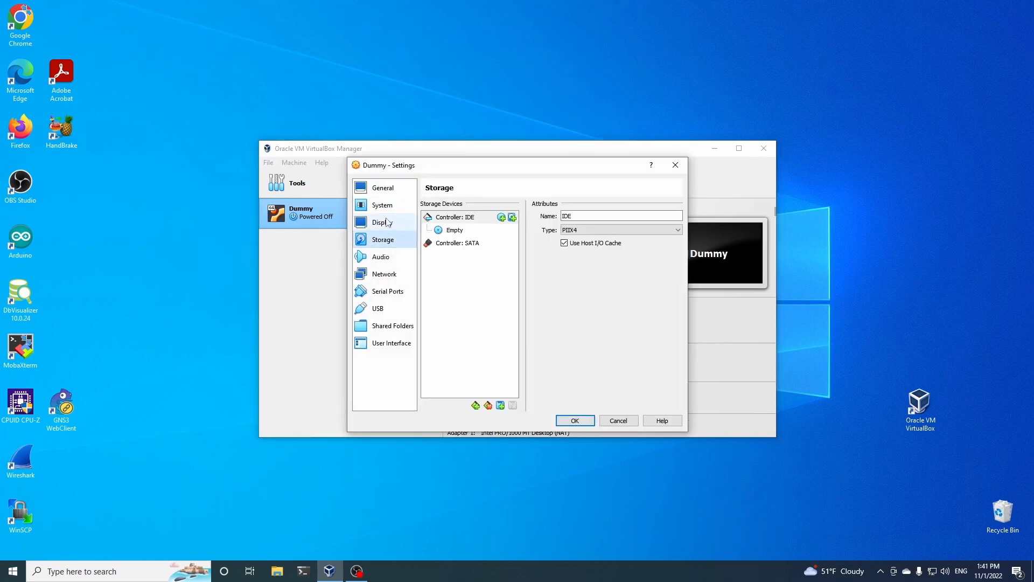
{"action": "left_click", "coordinate": [383, 188]}
{"action": "left_click", "coordinate": [630, 422]}
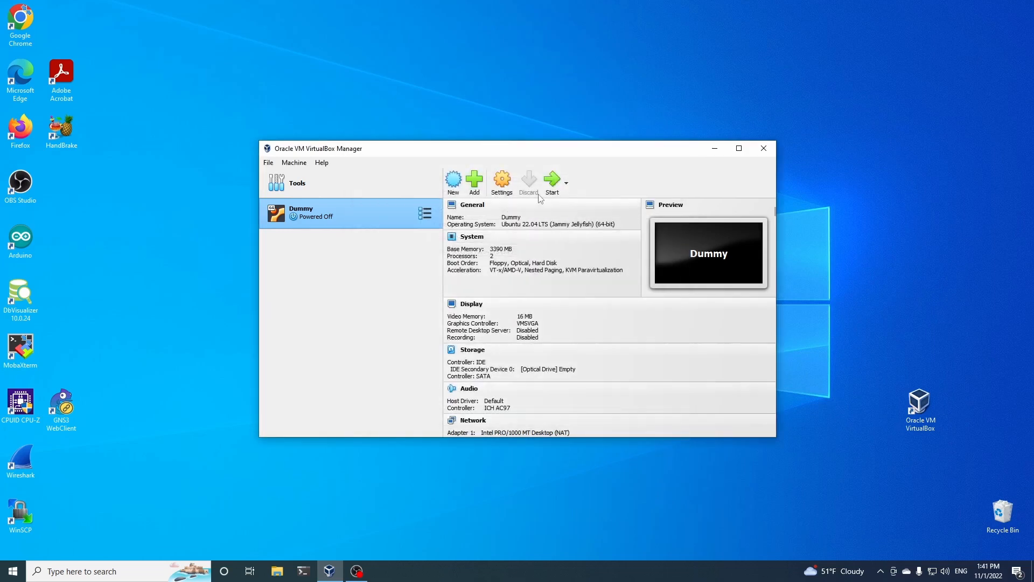
Remove the Dummy virtual machine and delete all its files from the hard disk
{"action": "right_click", "coordinate": [371, 222]}
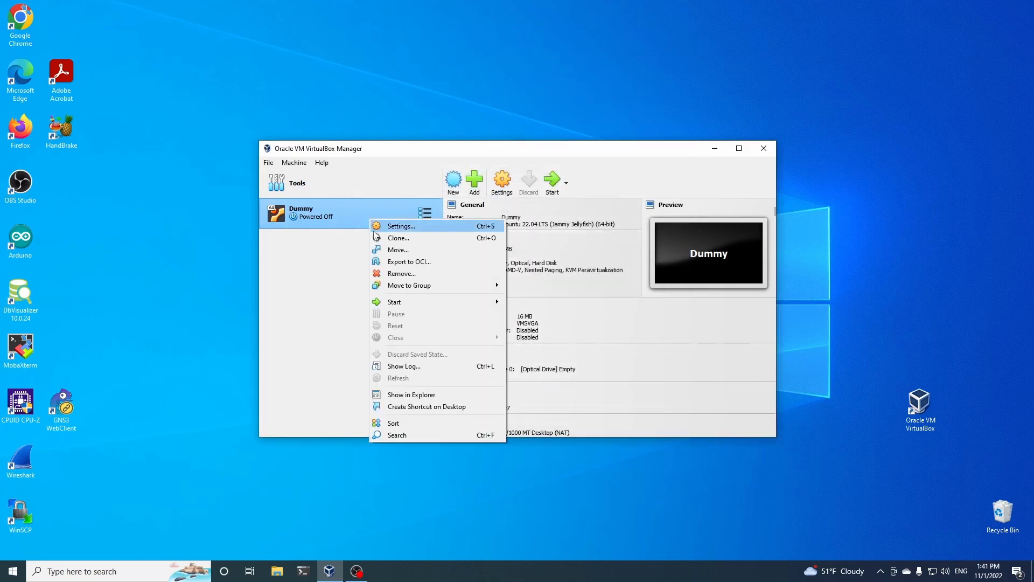
{"action": "left_click", "coordinate": [401, 274]}
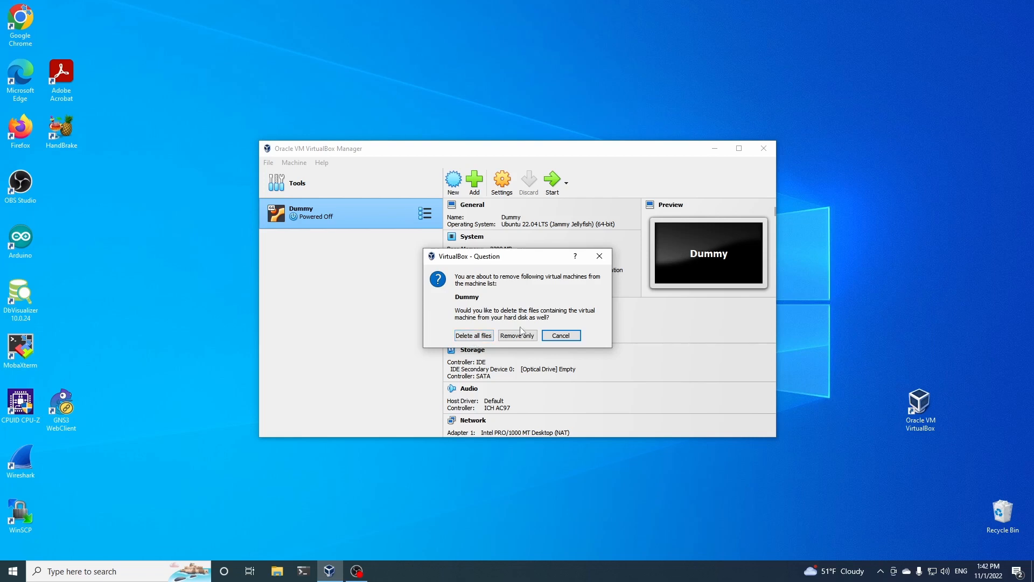
{"action": "left_click", "coordinate": [474, 335]}
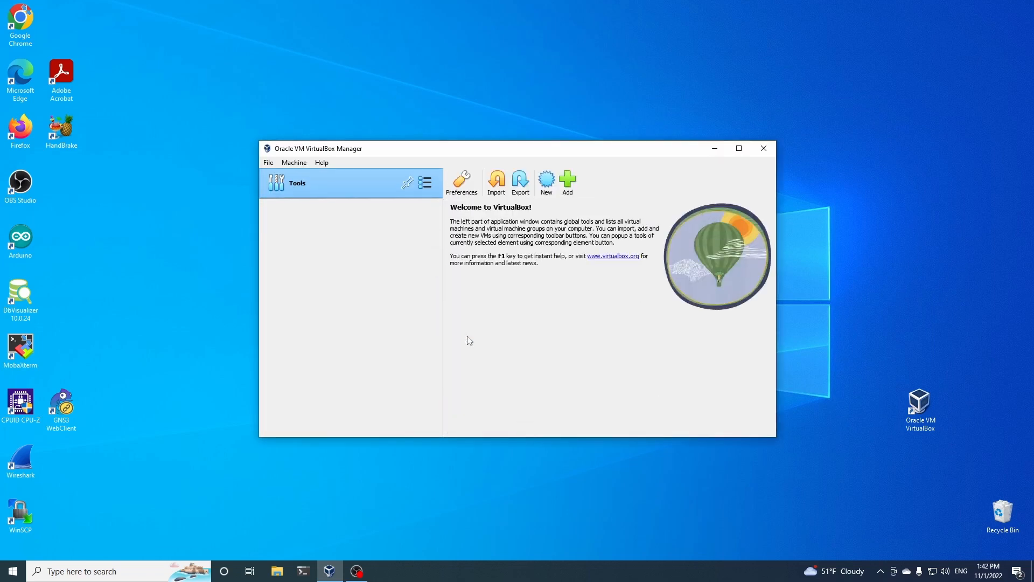